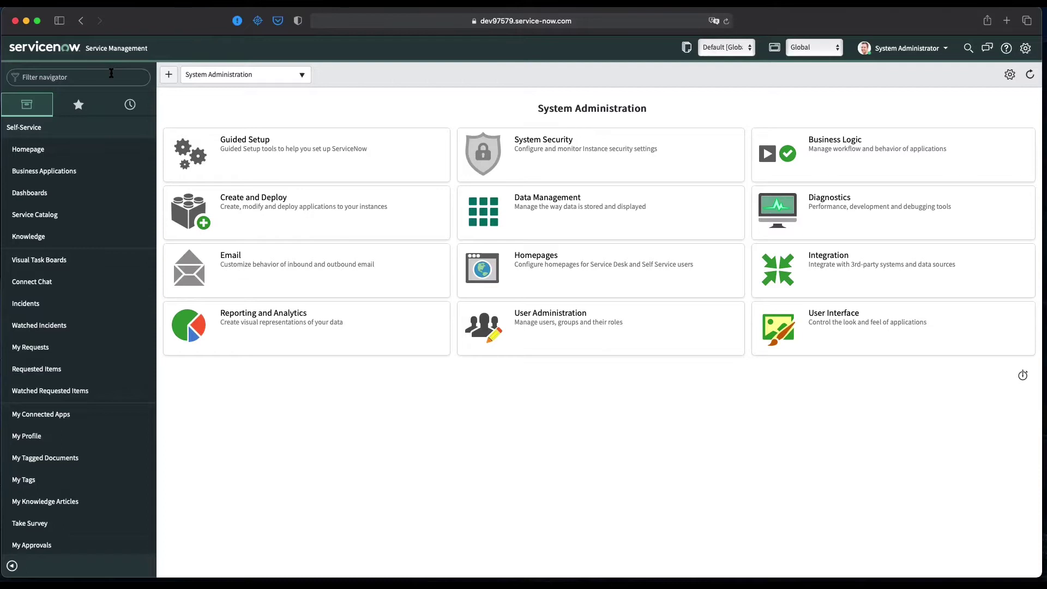
# - Filter navigation by 'now' and open Now Experience Framework > Experiences to start a new registry record
pyautogui.click(112, 73)
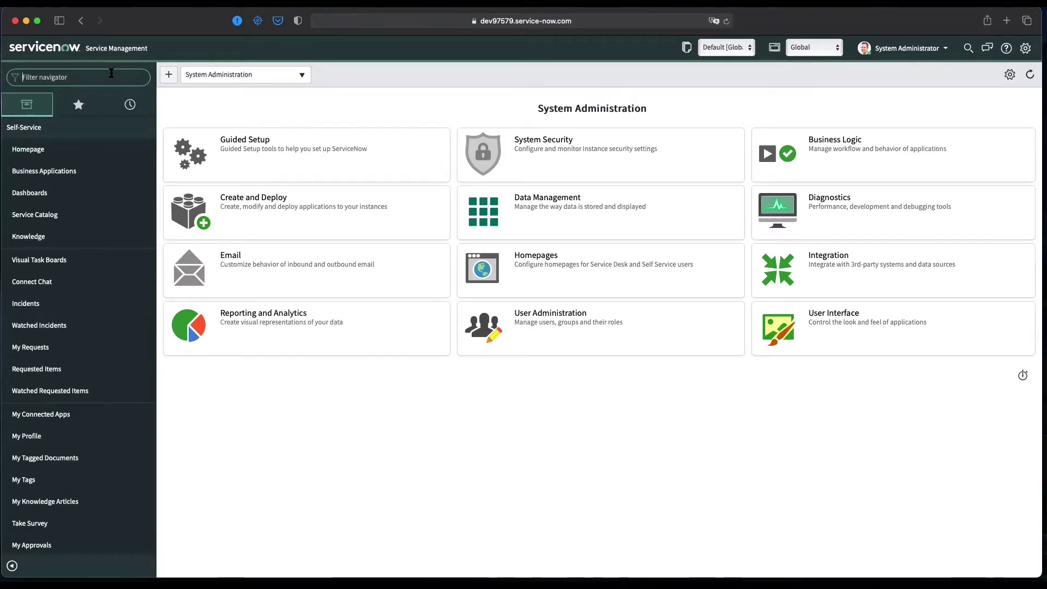
pyautogui.click(111, 77)
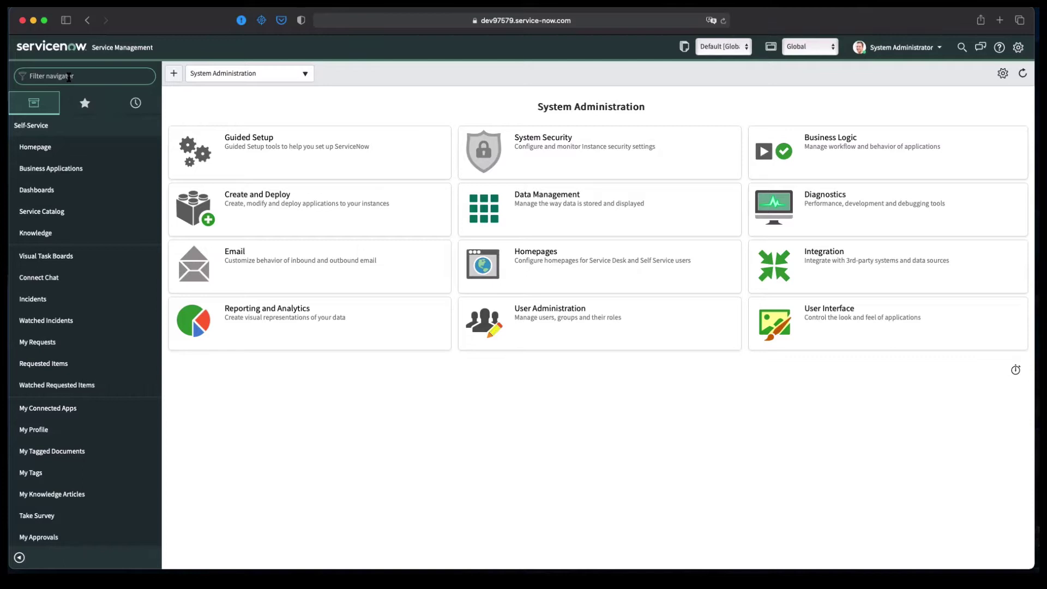
pyautogui.write('now')
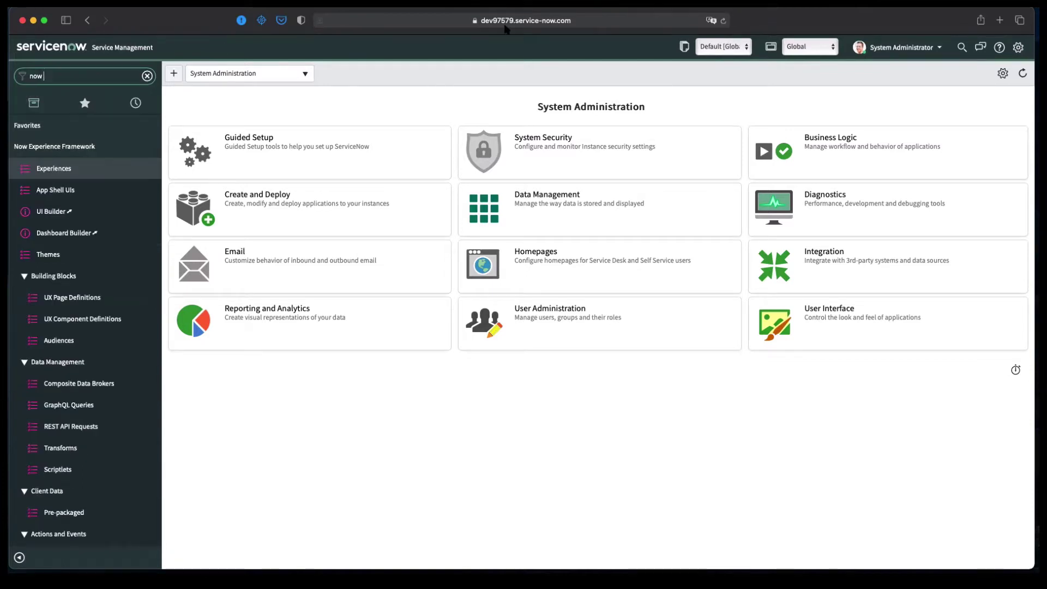
pyautogui.click(50, 175)
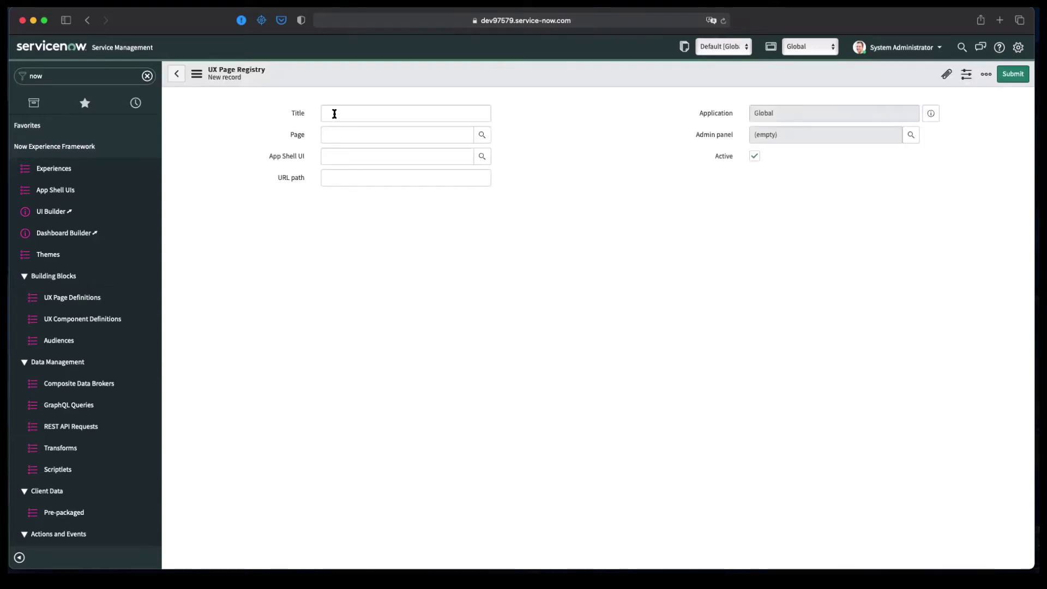
# - Fill in Title 'Panda Tech', App Shell UI 'Portal App Shell' and URL path 'panda_tech'
pyautogui.click(334, 114)
pyautogui.write('pan')
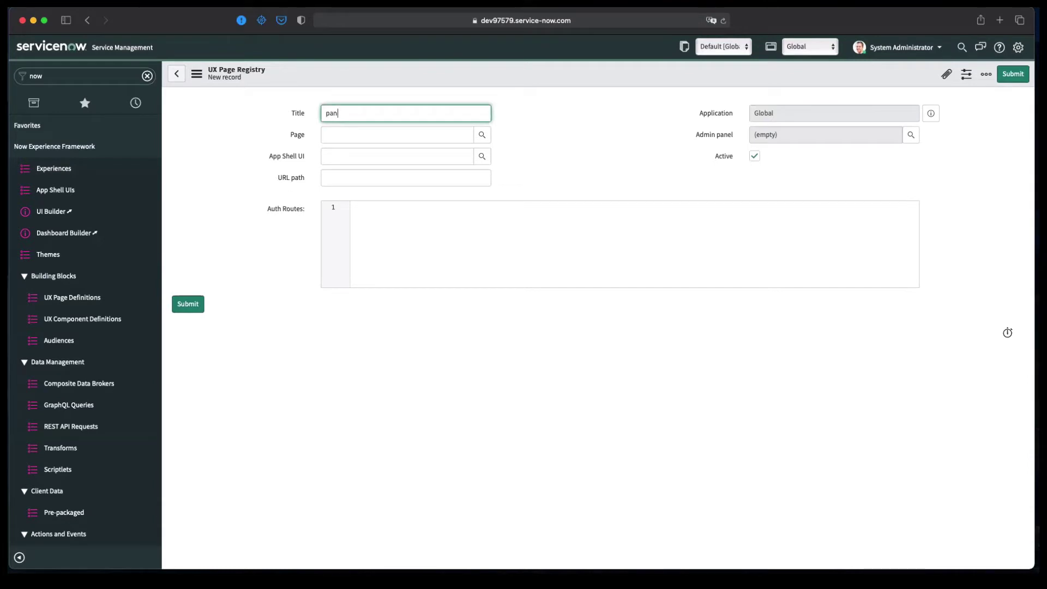
pyautogui.write('da Tech')
pyautogui.press('BackSpace')
pyautogui.write('P')
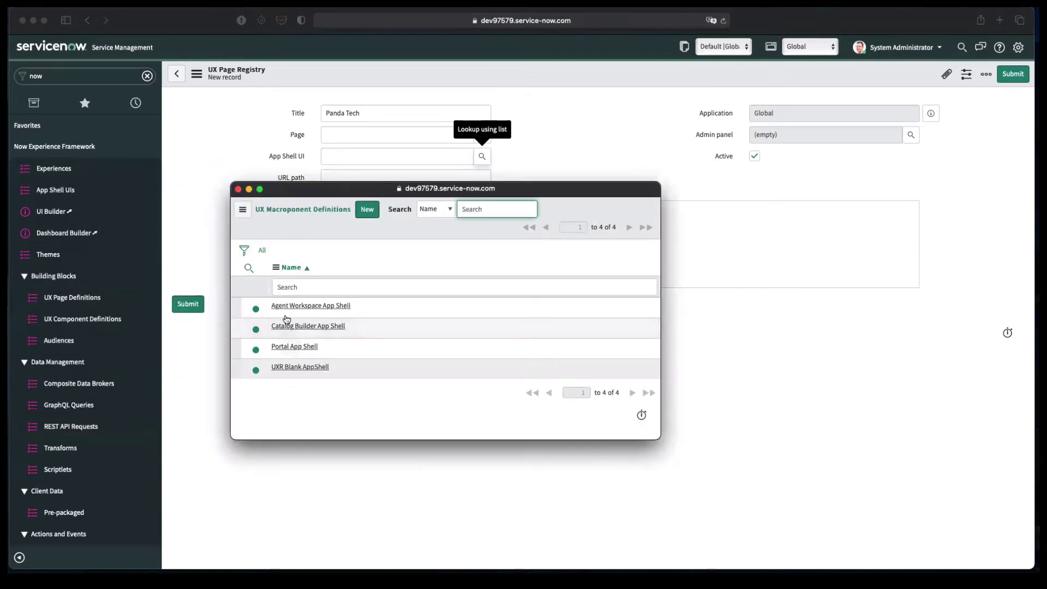
pyautogui.click(287, 351)
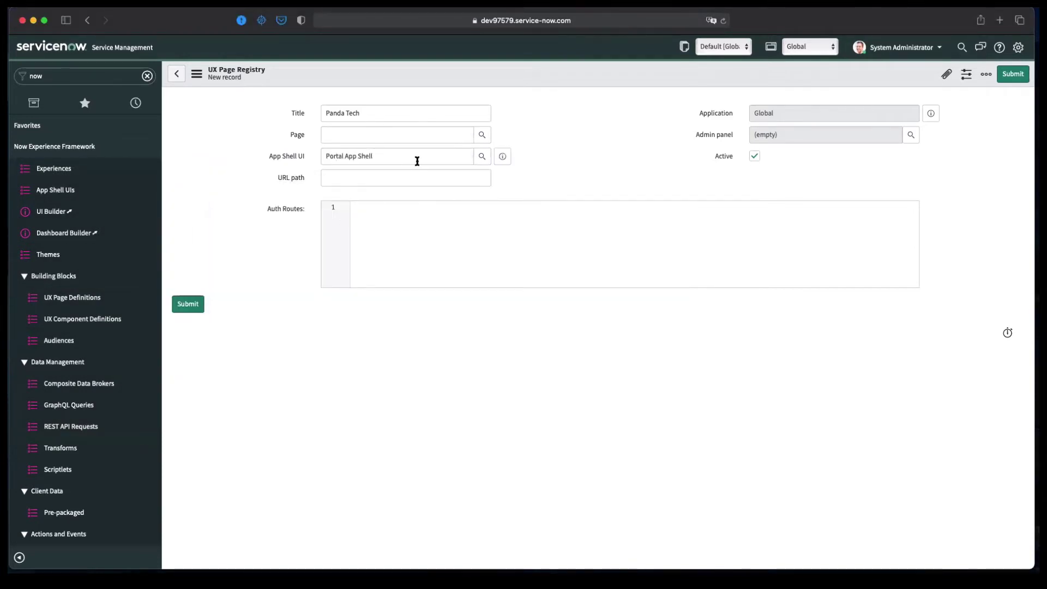
pyautogui.click(394, 172)
pyautogui.write('pa')
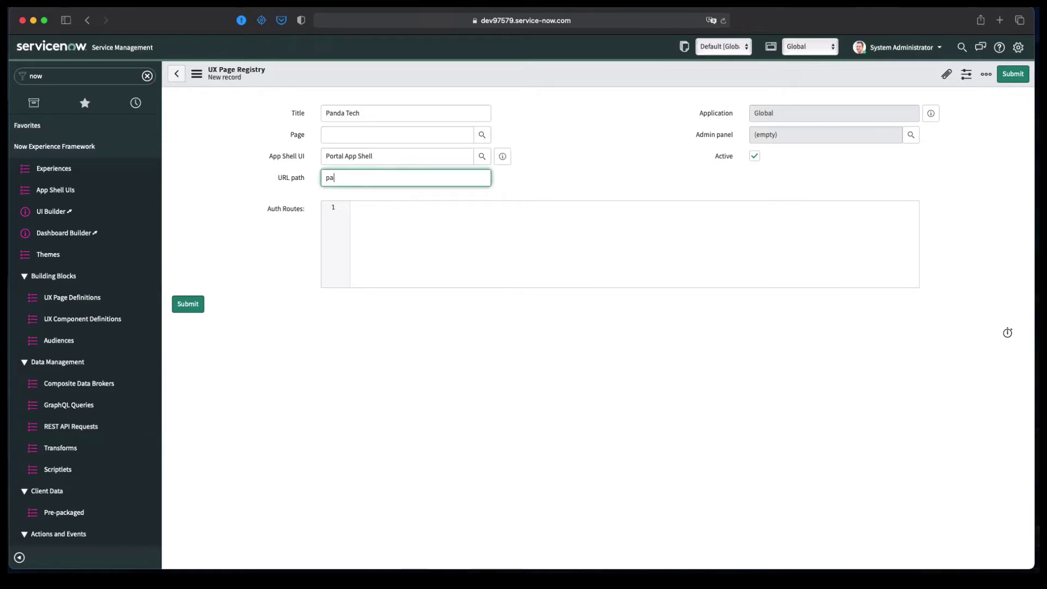
pyautogui.write('nda_tech')
pyautogui.click(504, 209)
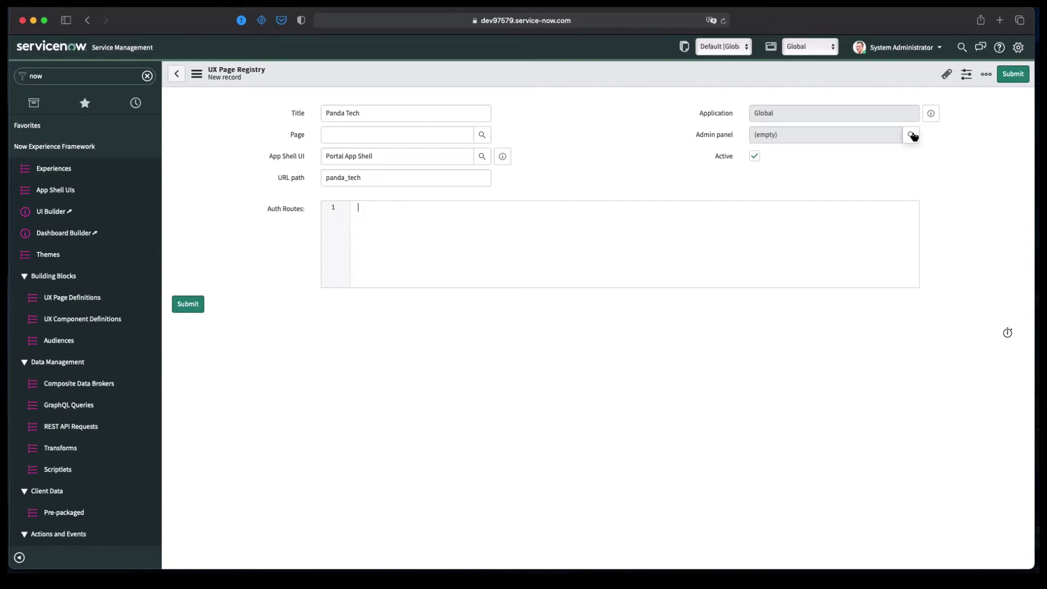
# - Create a UX App Configuration named panda_tech and link it as the Admin panel
pyautogui.click(912, 135)
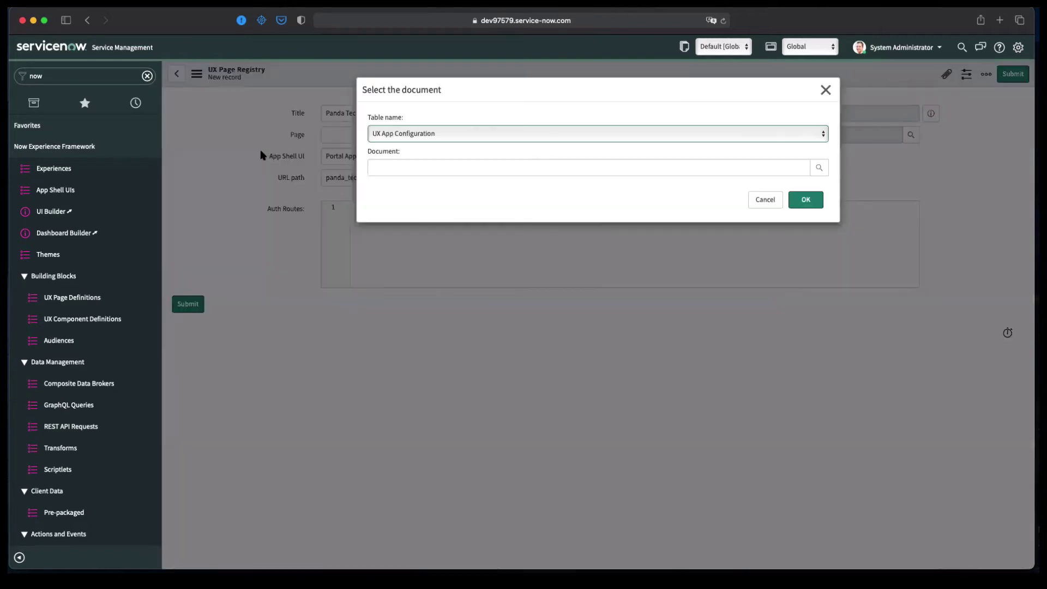
pyautogui.click(819, 168)
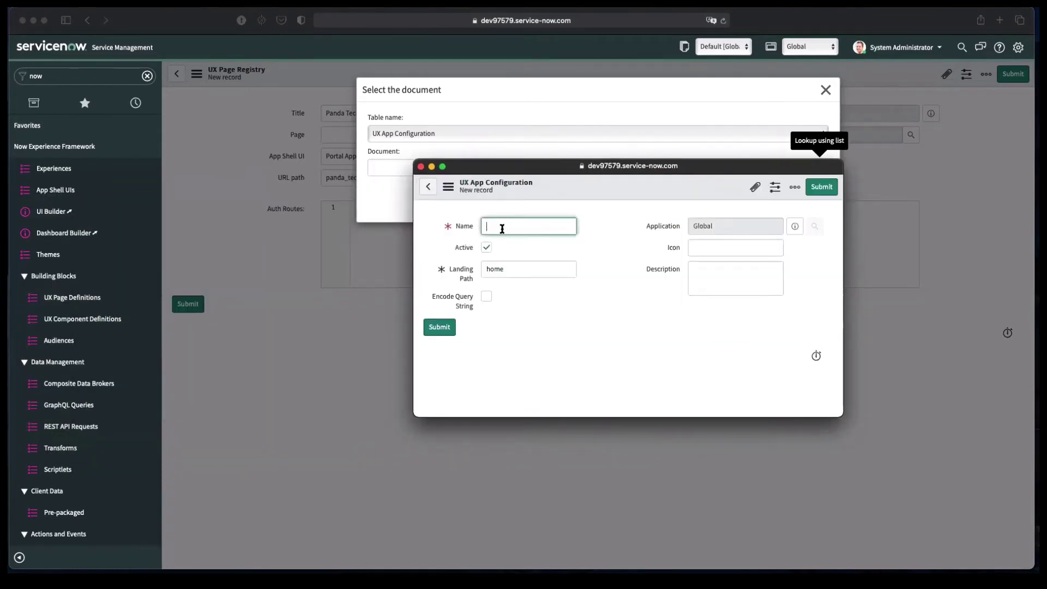
pyautogui.write('panda_tech')
pyautogui.click(707, 245)
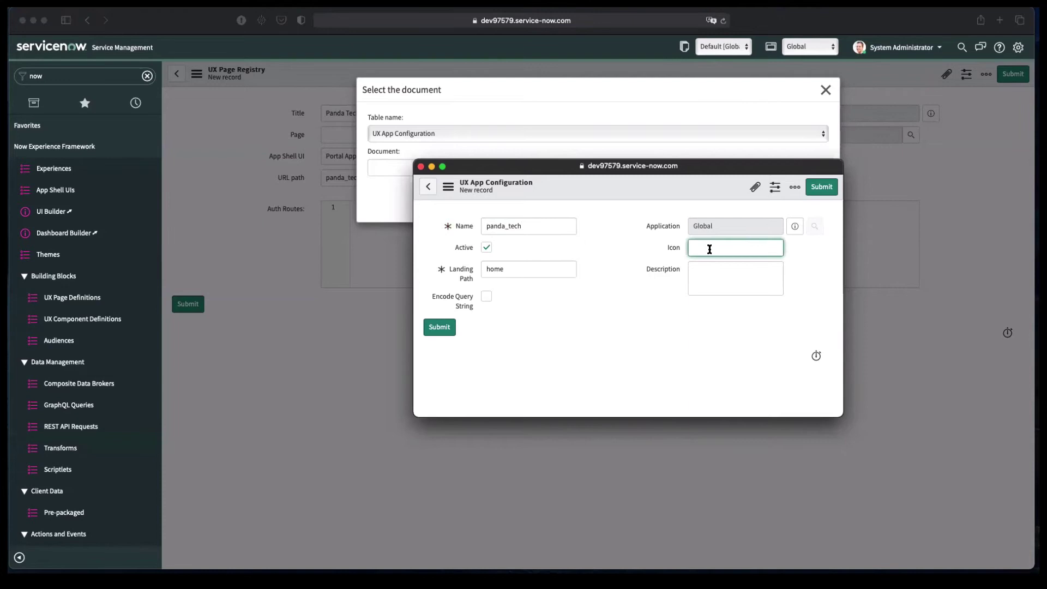
pyautogui.click(439, 328)
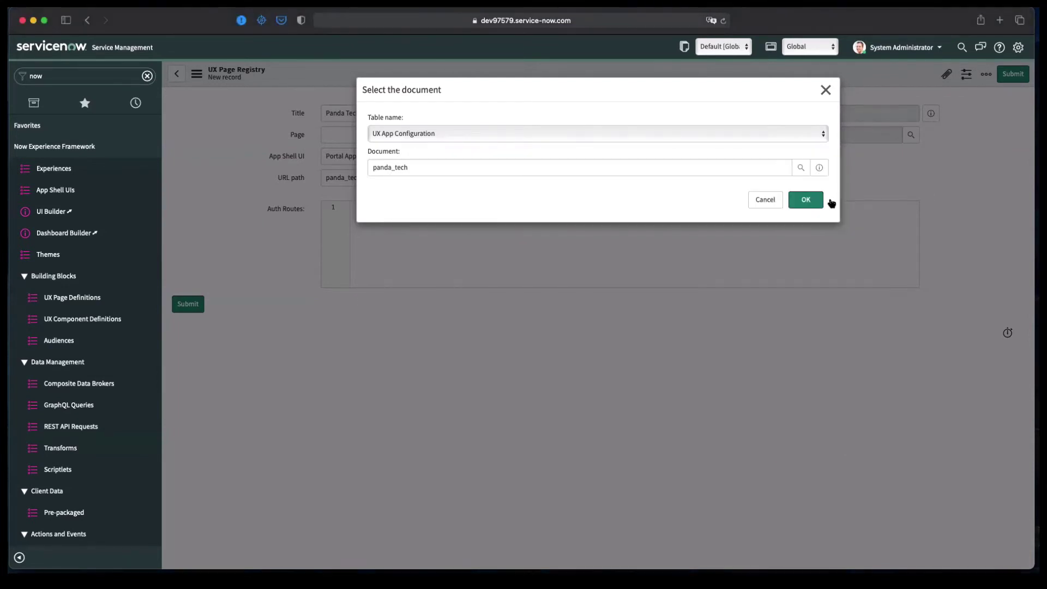
pyautogui.click(803, 202)
pyautogui.click(464, 228)
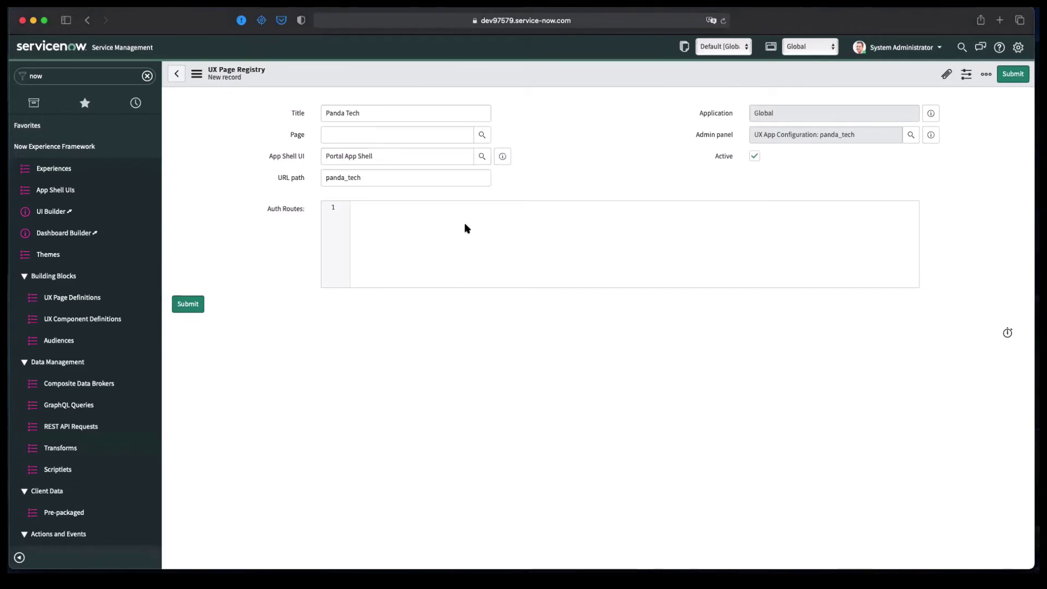
# - Enter {"login":"login","logout":"login"} in Auth Routes and check both login values
pyautogui.moveTo(297, 211)
pyautogui.write('{"login":"login","logout":"')
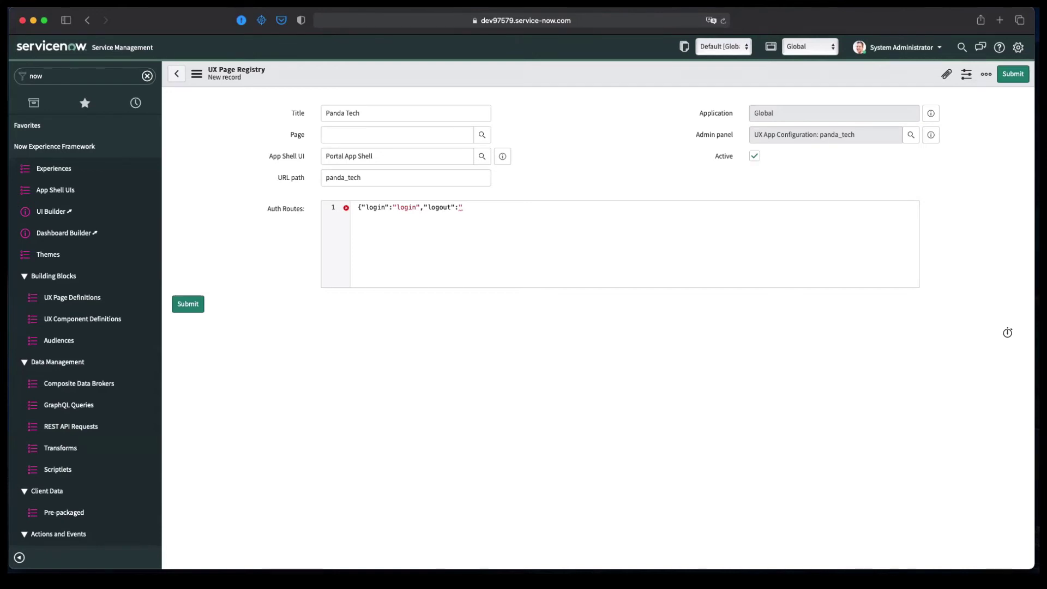
pyautogui.write('login"}')
pyautogui.press('super+a')
pyautogui.click(501, 211)
pyautogui.doubleClick(404, 208)
pyautogui.doubleClick(472, 207)
# - Save the Panda Tech registry record from the form header's context menu
pyautogui.rightClick(528, 76)
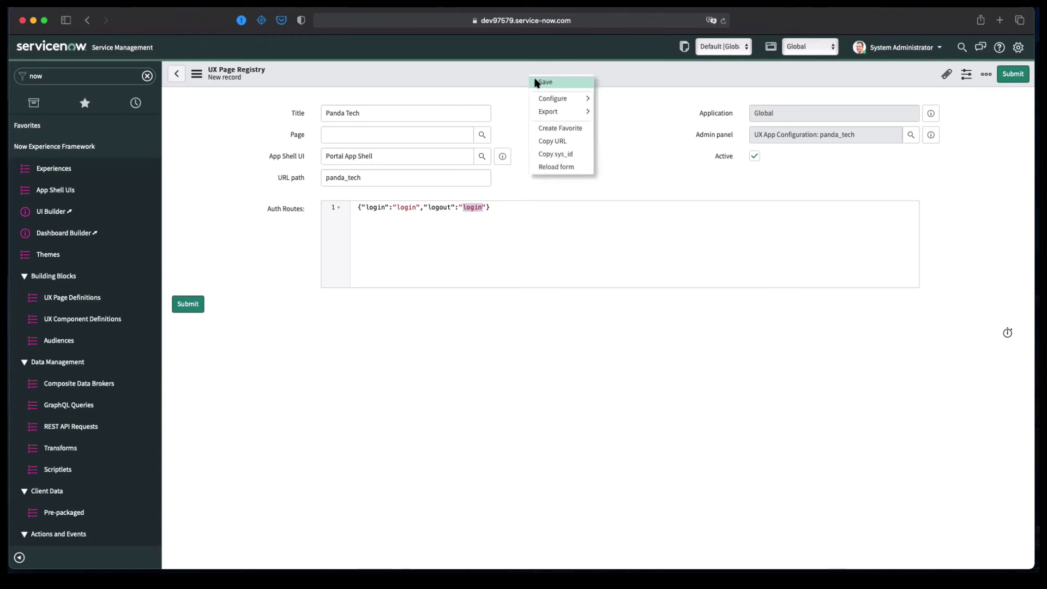
pyautogui.click(535, 83)
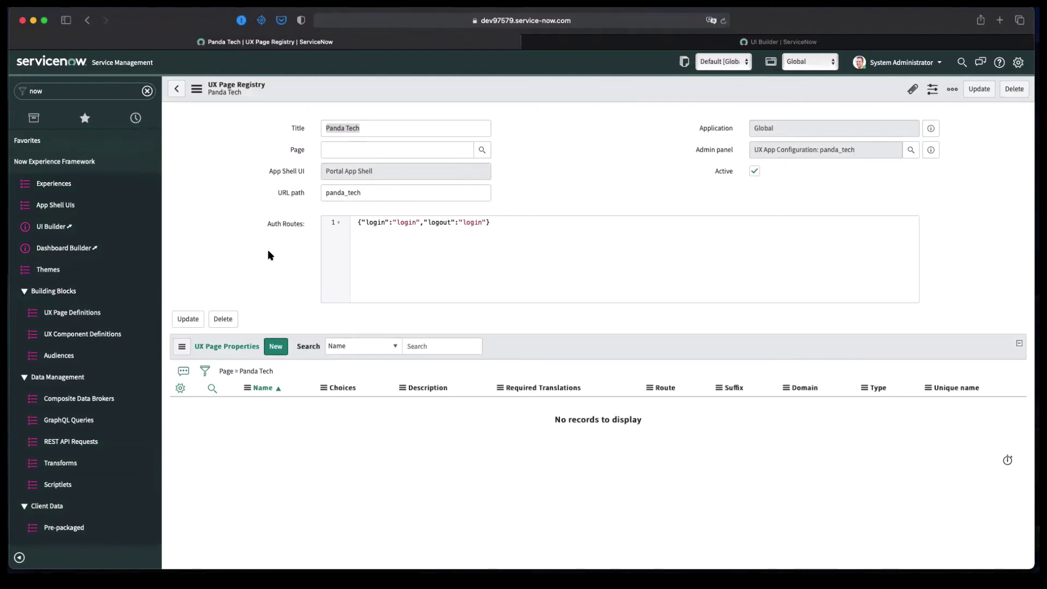
# - Open the linked panda_tech admin panel record to reach Panda Tech in UI Builder
pyautogui.click(932, 150)
pyautogui.click(995, 186)
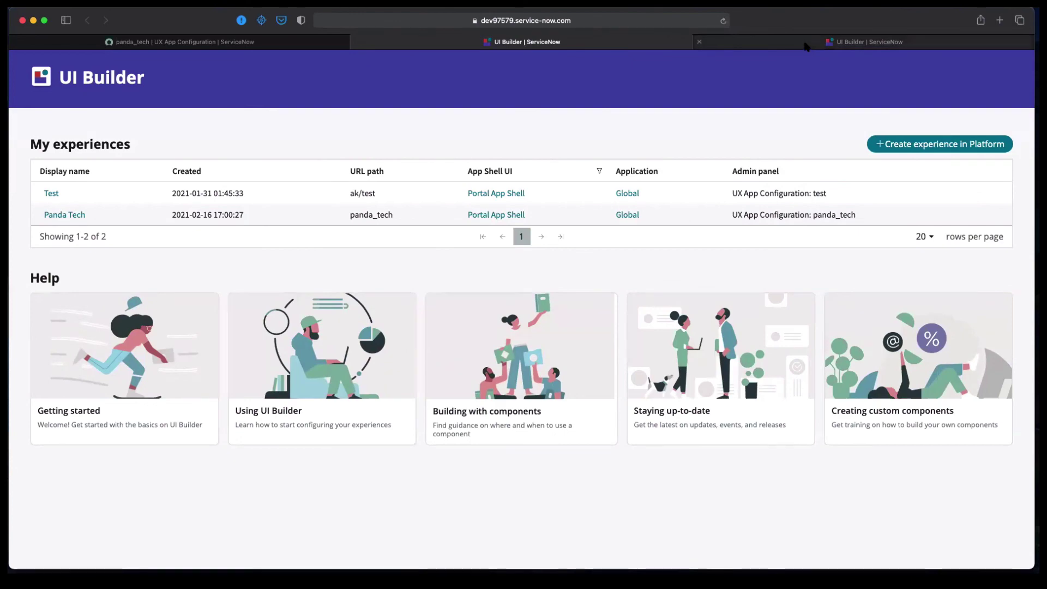
# - View Panda Tech in UI Builder, close the duplicate tab, and return to the panda_tech configuration
pyautogui.click(806, 43)
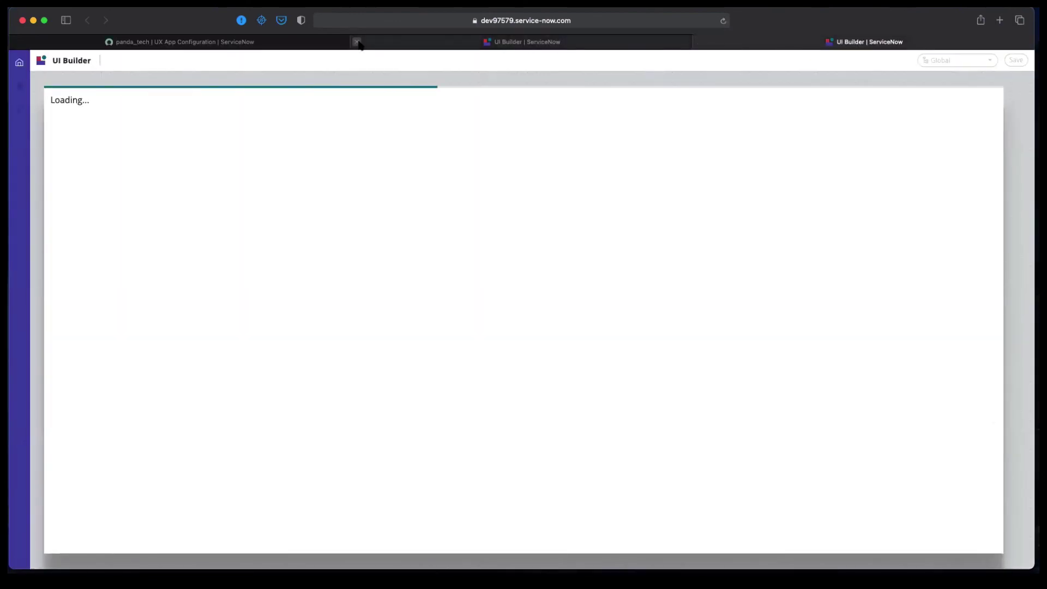
pyautogui.click(357, 42)
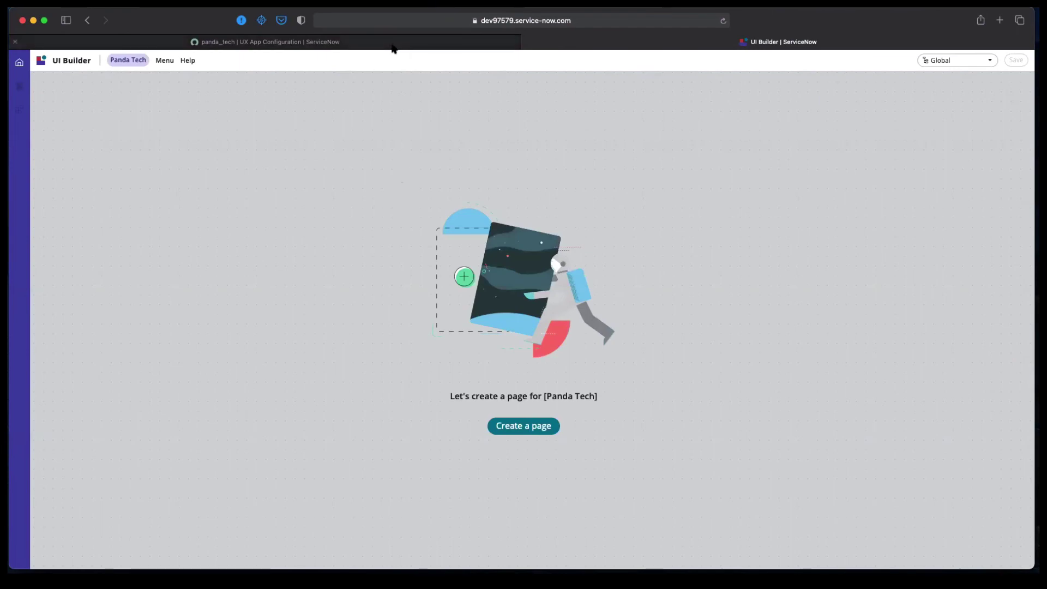
pyautogui.click(391, 41)
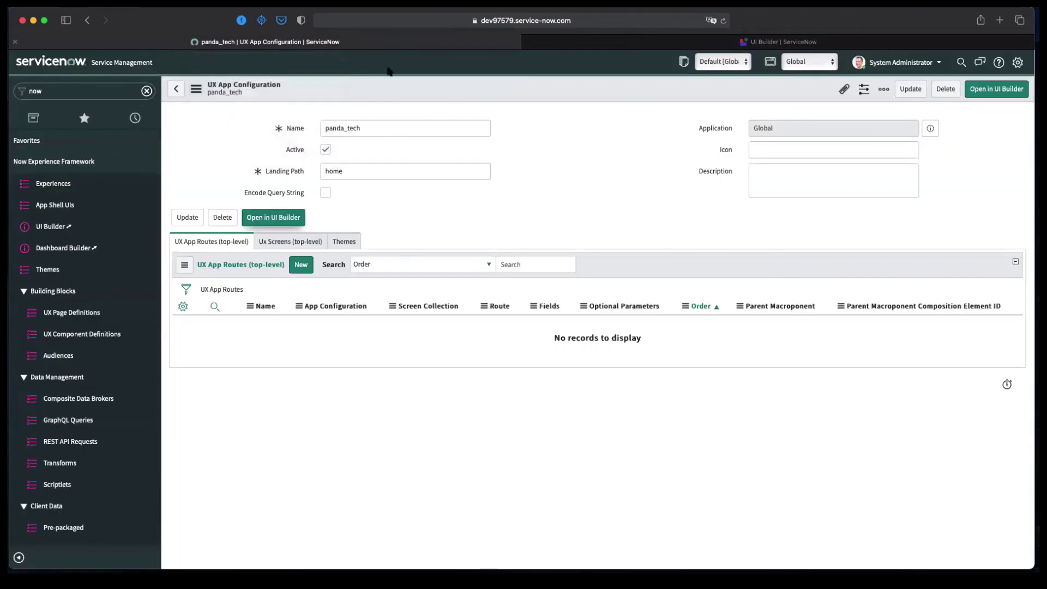